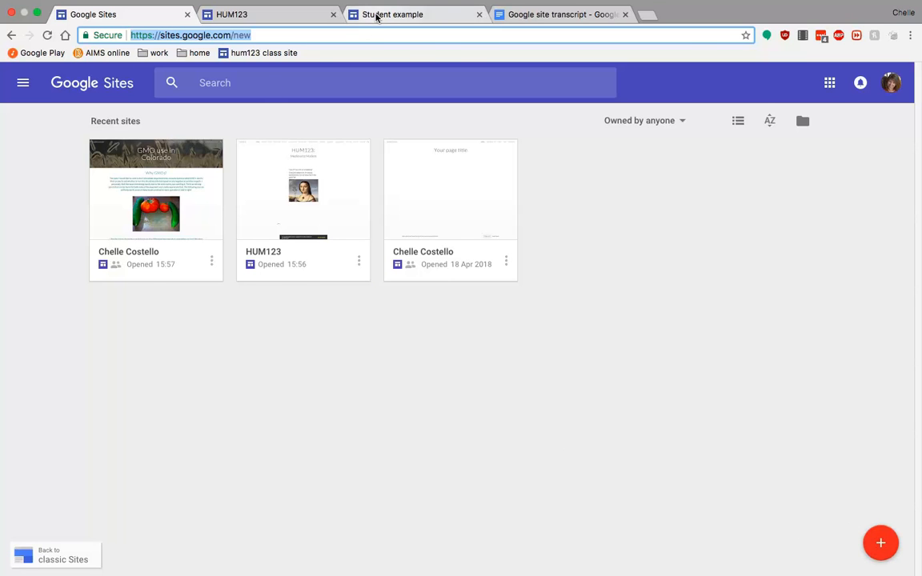
# Step: Open the Student example site for editing and look over its header, available themes and page list
pyautogui.click(376, 14)
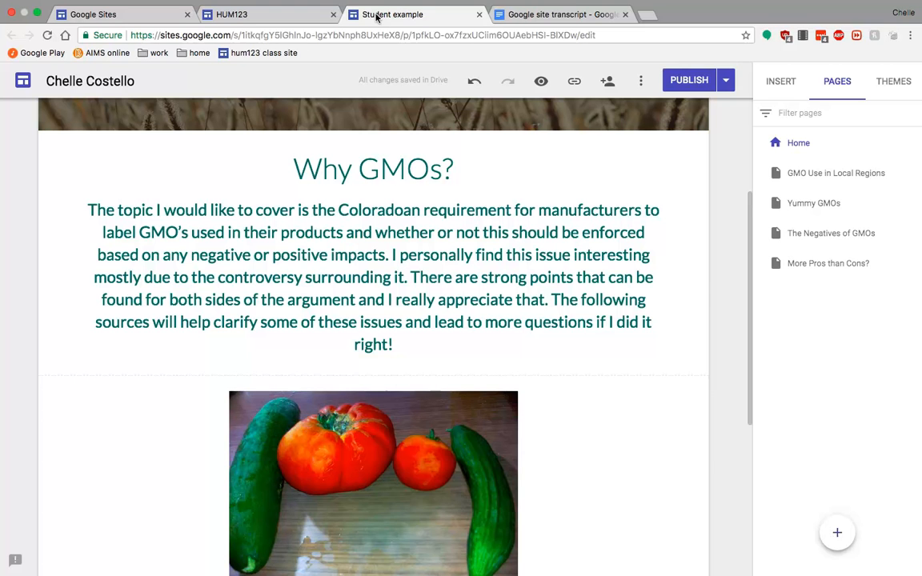
pyautogui.scroll(3, 184, 232)
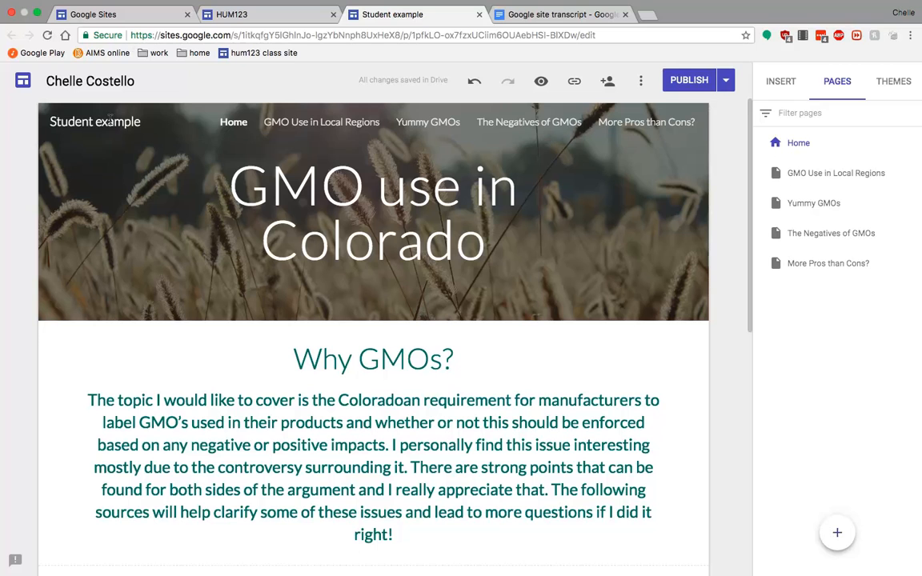
pyautogui.click(108, 121)
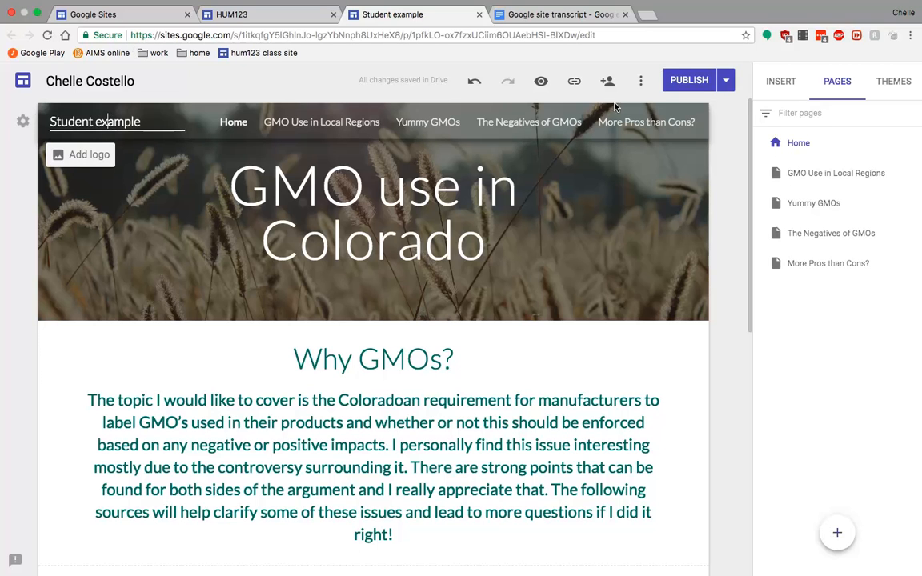
pyautogui.click(890, 84)
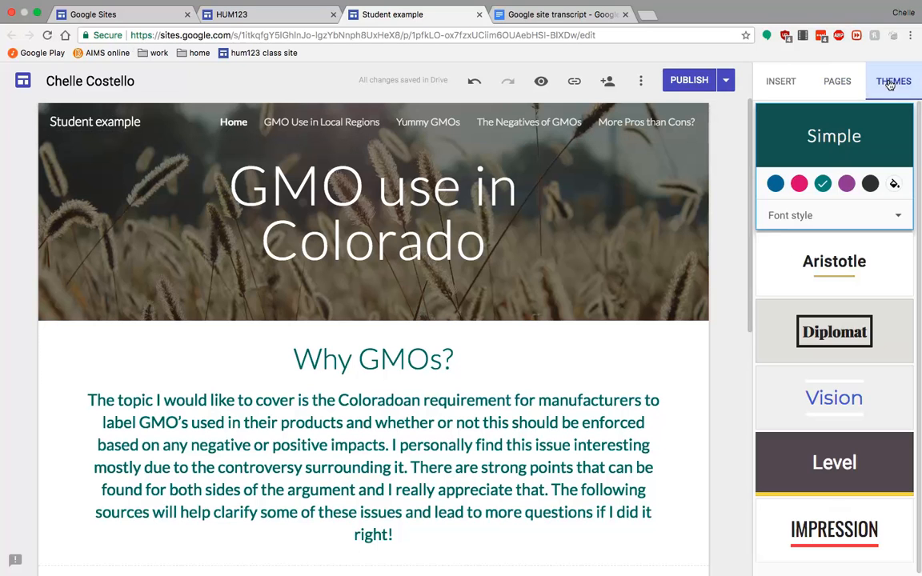
pyautogui.click(837, 85)
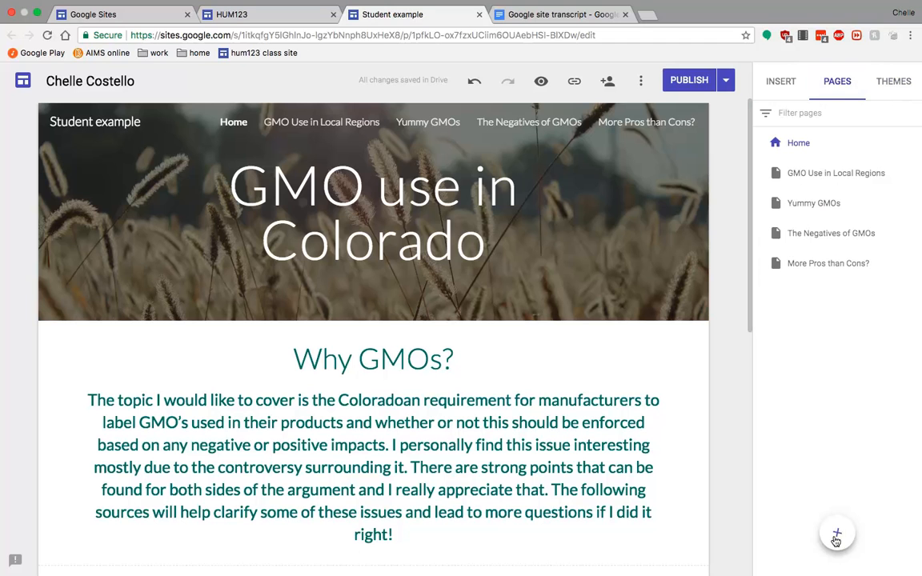
pyautogui.moveTo(808, 266); pyautogui.dragTo(777, 279)
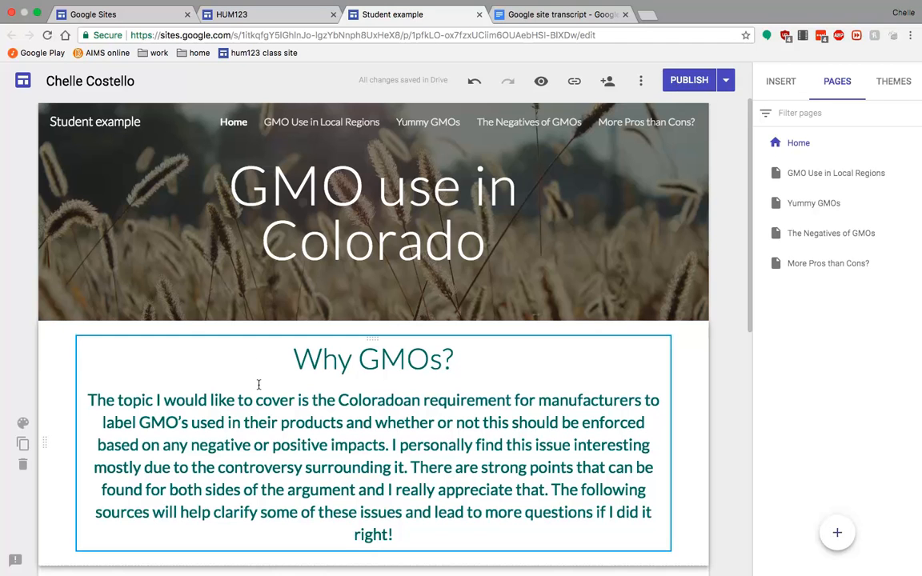
# Step: Try narrowing the "Why GMOs?" text box on the home page and restore it to full width
pyautogui.doubleClick(186, 329)
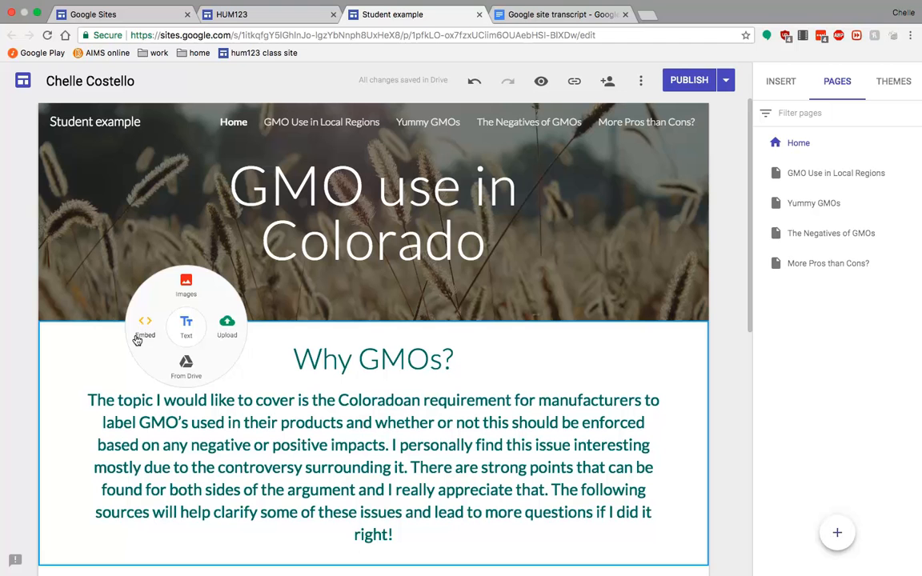
pyautogui.click(459, 414)
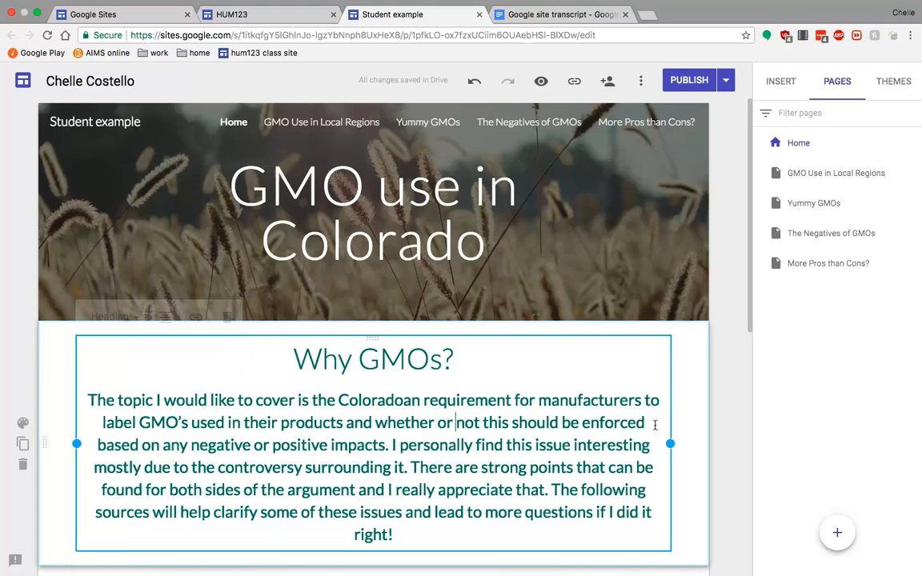
pyautogui.moveTo(671, 443); pyautogui.dragTo(463, 432)
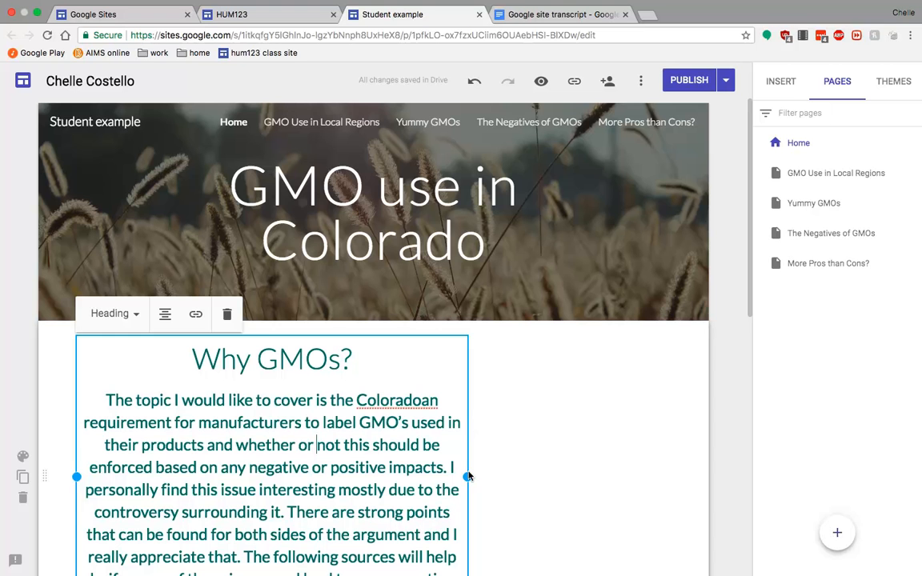
pyautogui.moveTo(468, 476); pyautogui.dragTo(668, 445)
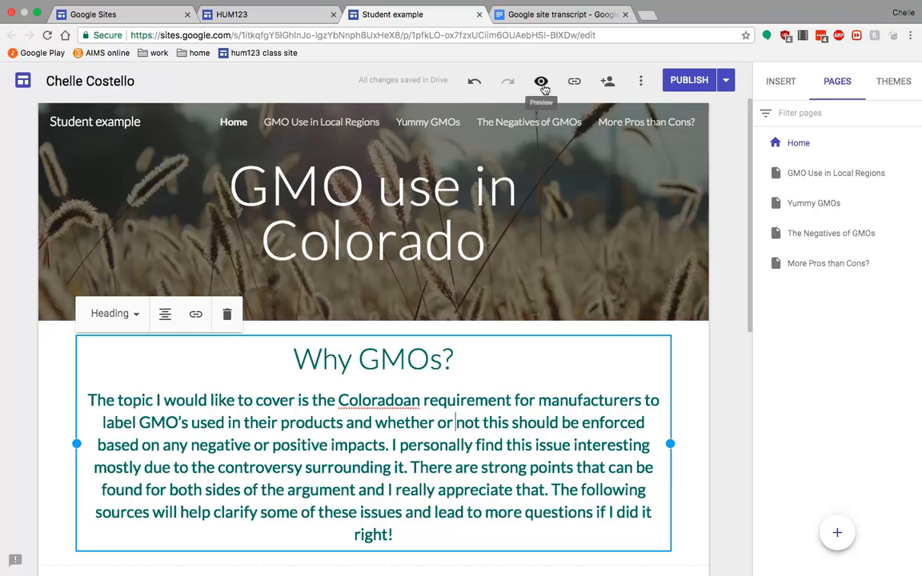
# Step: Review who has access to the site and which publishing options are available
pyautogui.click(610, 85)
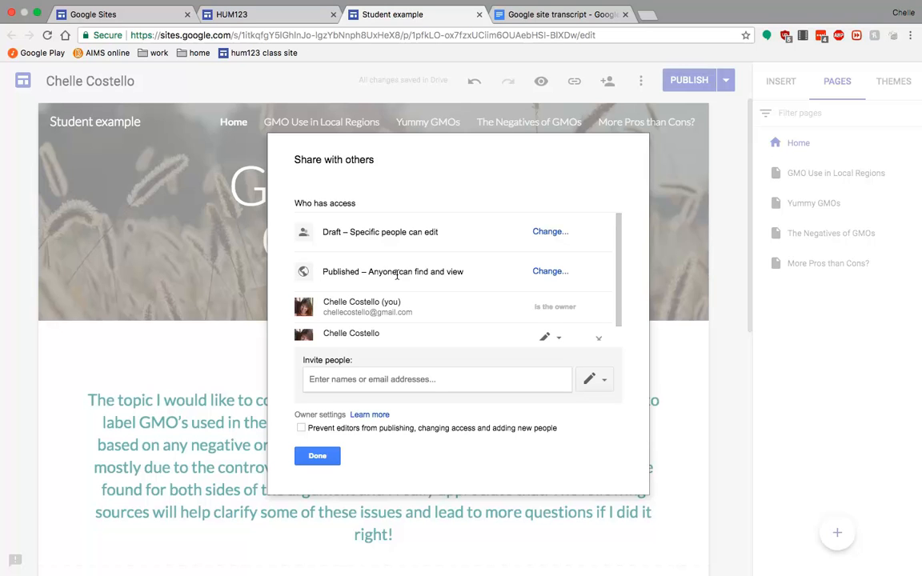
pyautogui.click(317, 457)
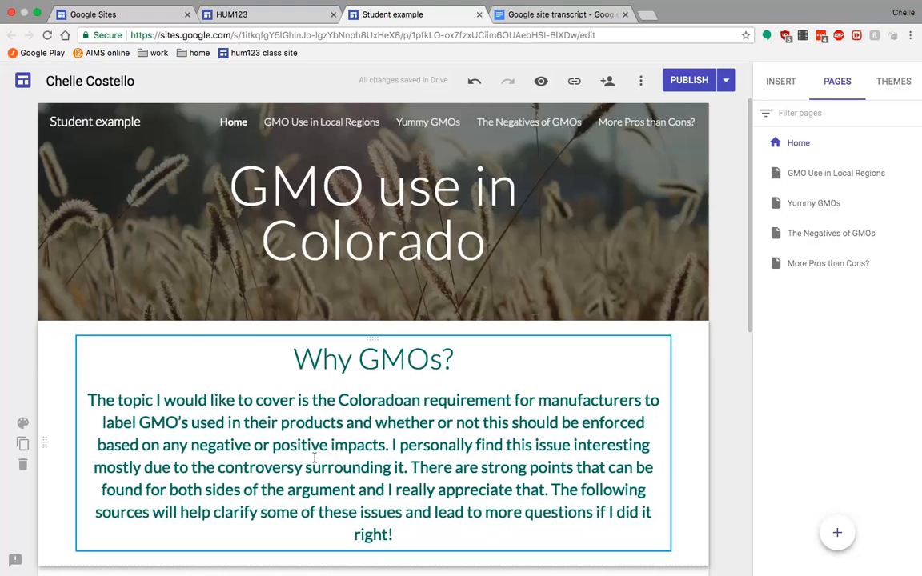
pyautogui.click(726, 82)
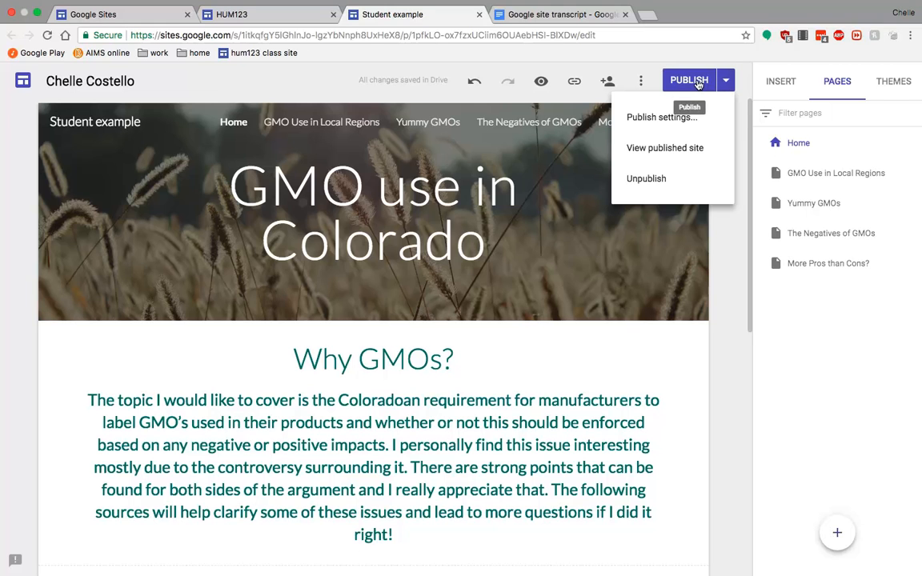
pyautogui.click(696, 82)
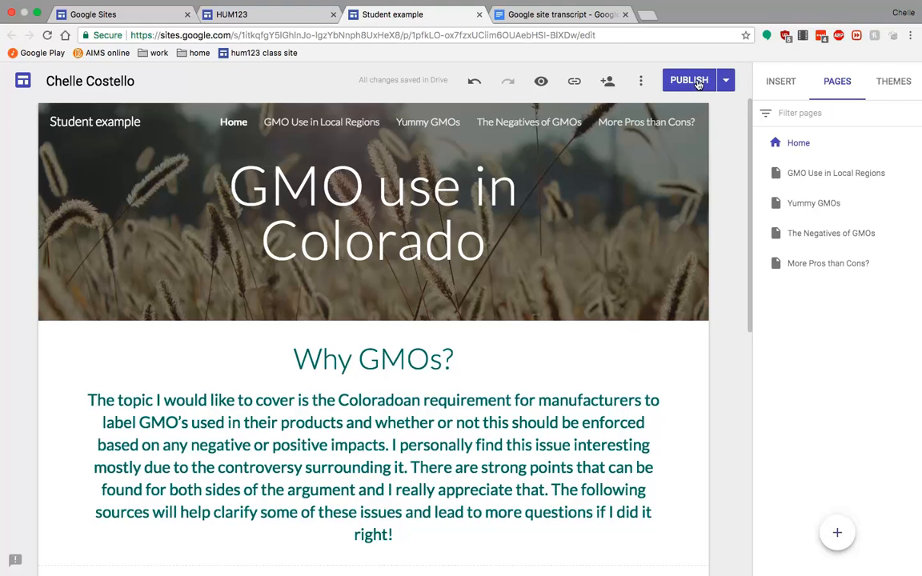
# Step: View the published site link and return to the home page editor
pyautogui.click(573, 83)
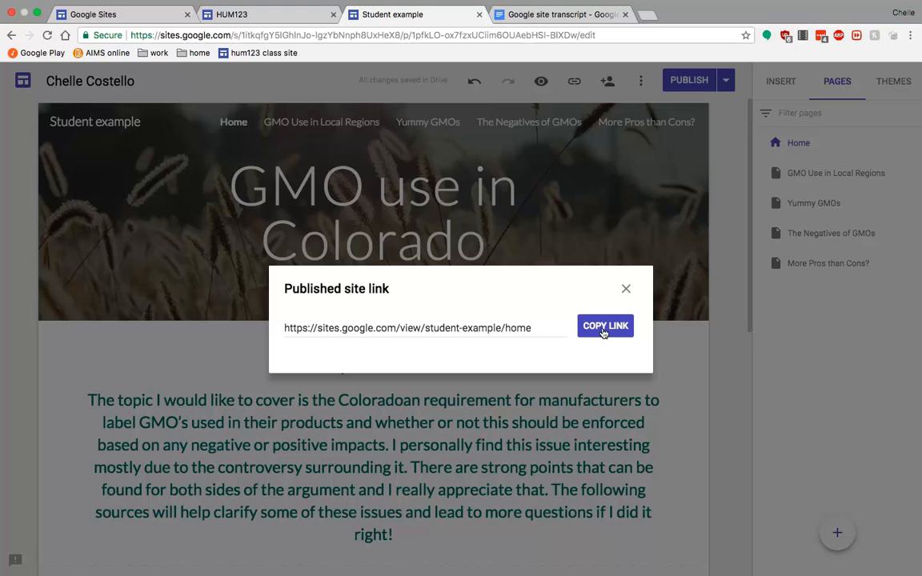
pyautogui.click(627, 290)
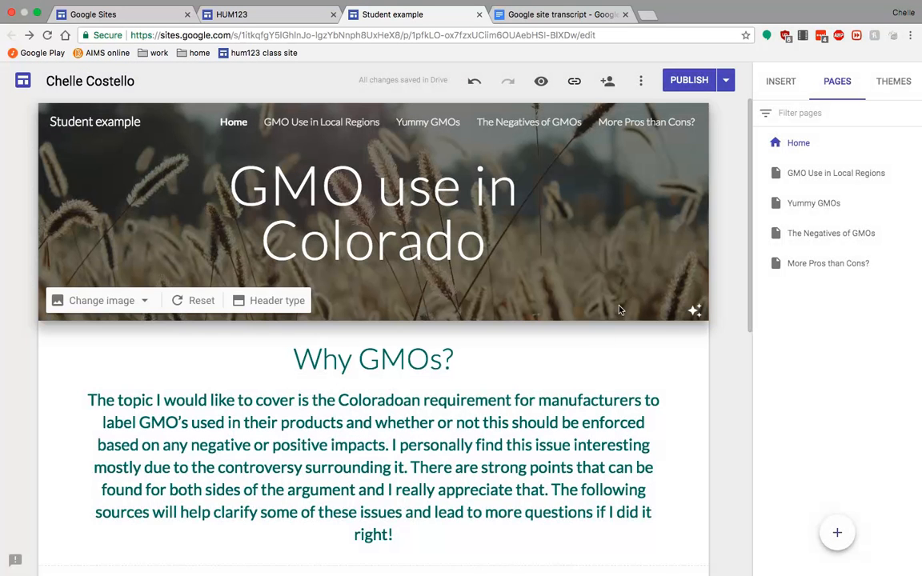
pyautogui.scroll(-1, 549, 436)
pyautogui.scroll(1, 550, 436)
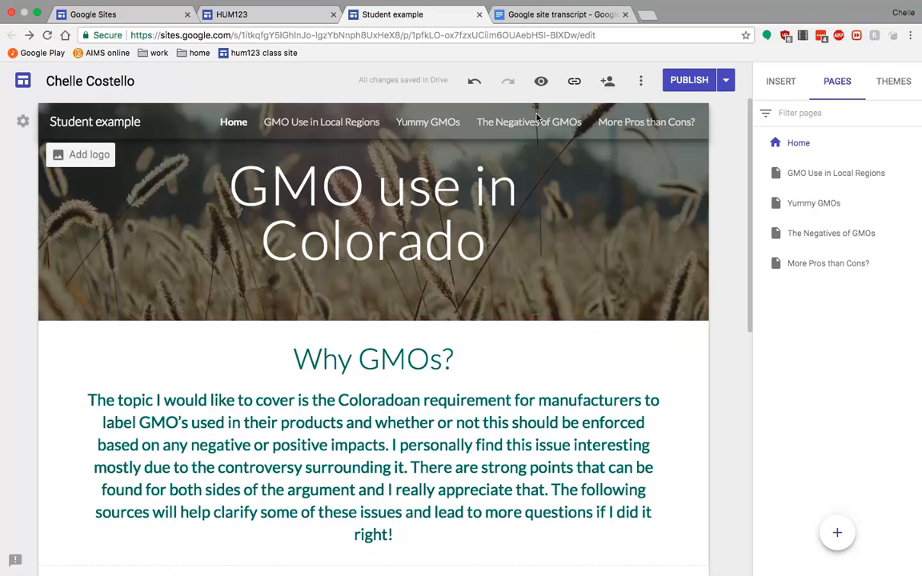
# Step: Open the GMO Use in Local Regions page and inspect the green field image beside the article text
pyautogui.click(322, 126)
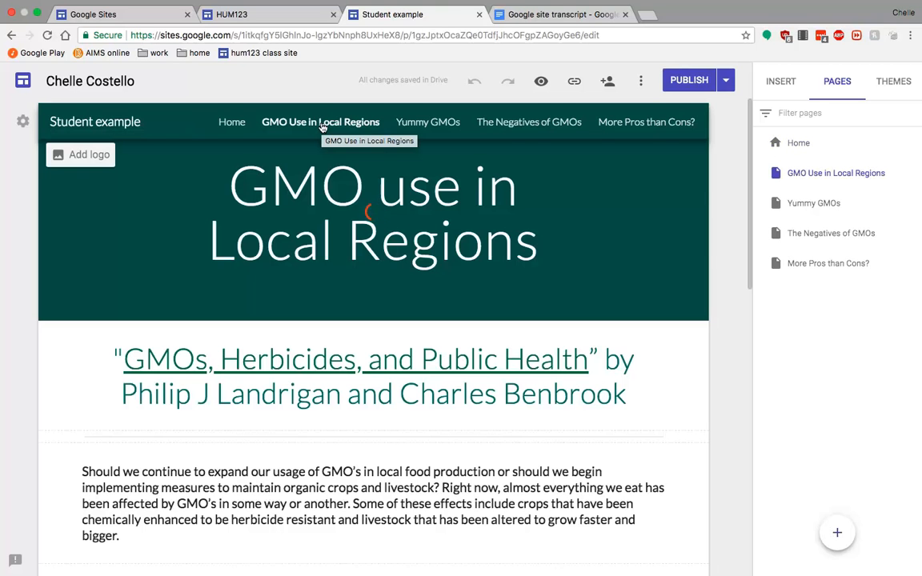
pyautogui.scroll(-1, 208, 262)
pyautogui.scroll(-5, 208, 262)
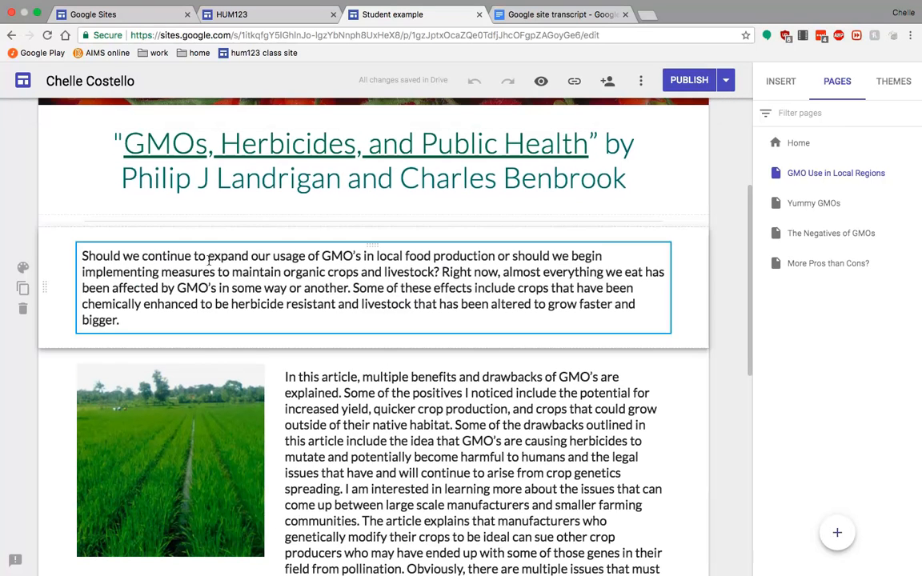
pyautogui.click(185, 436)
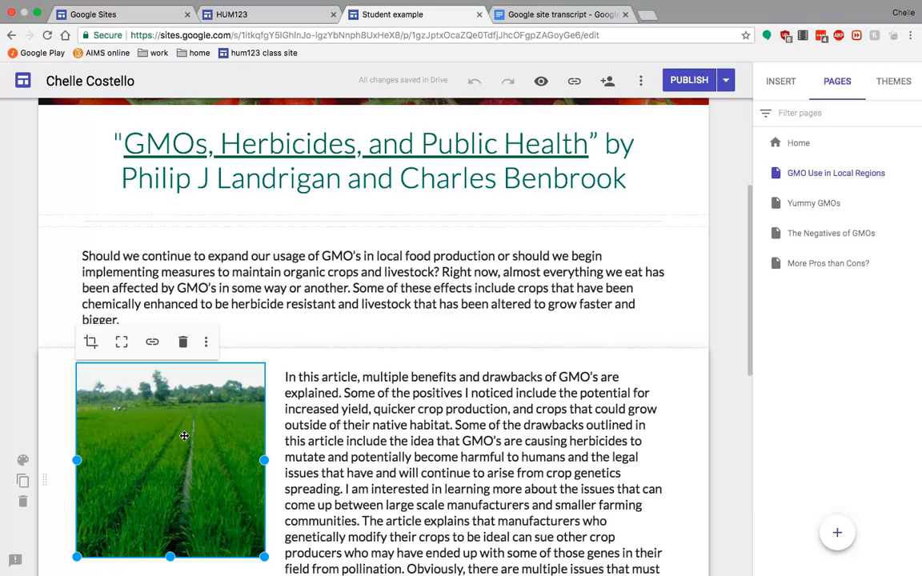
# Step: Search for "corn" images to insert in the introductory section, pick the multicoloured corn photo, and leave without inserting it
pyautogui.click(423, 341)
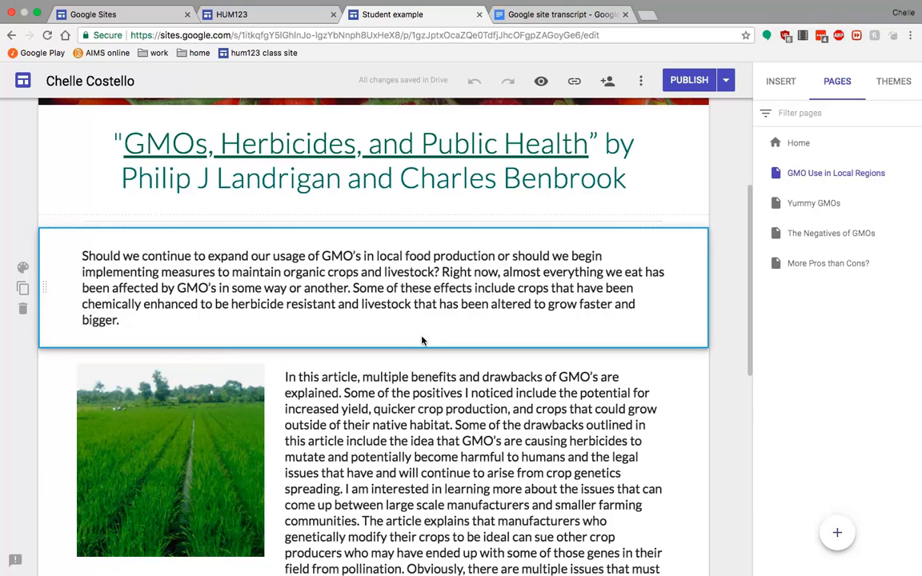
pyautogui.rightClick(422, 341)
pyautogui.doubleClick(423, 341)
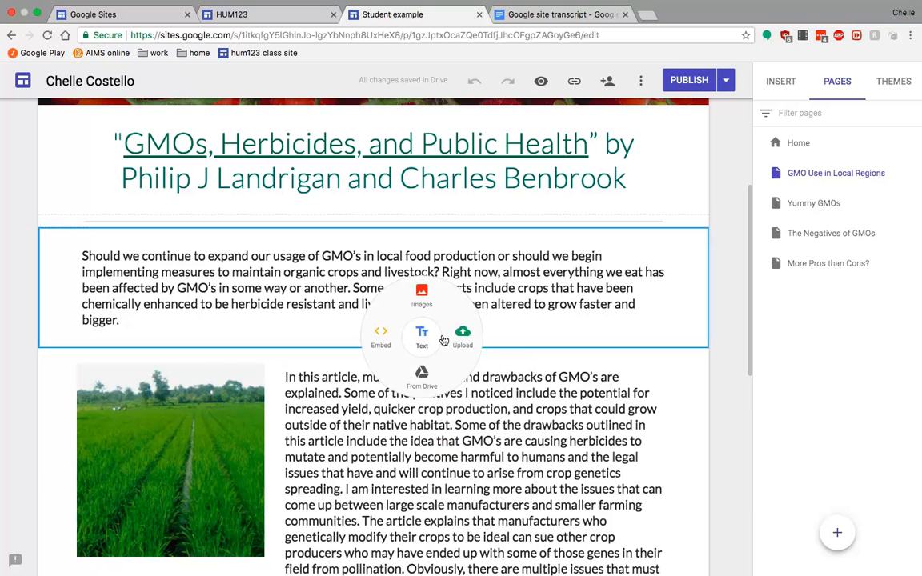
pyautogui.click(422, 293)
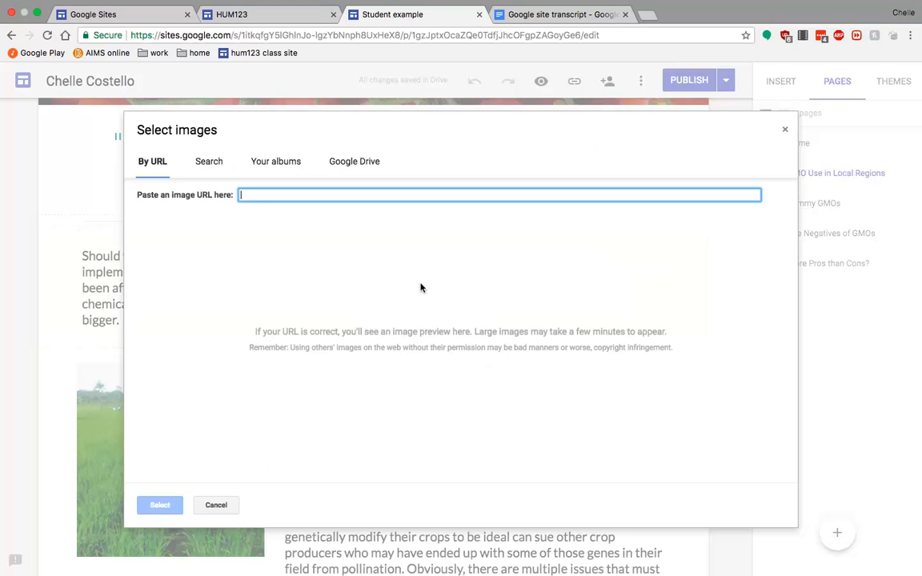
pyautogui.click(209, 164)
pyautogui.write('corn')
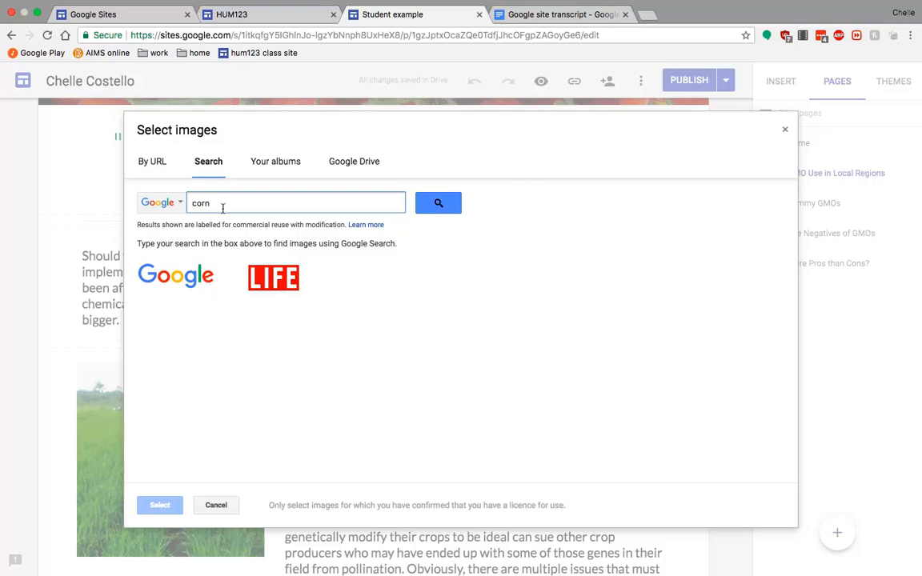
pyautogui.click(449, 203)
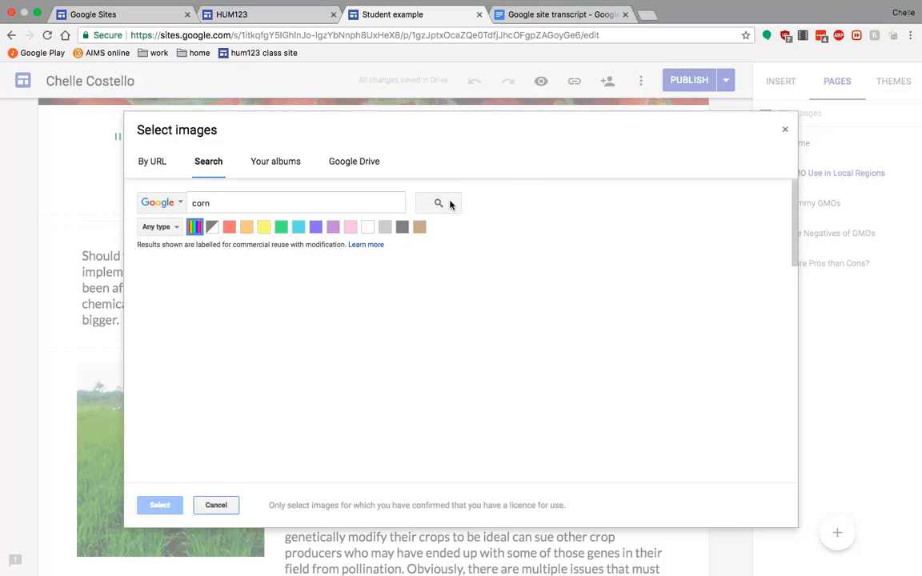
pyautogui.click(303, 311)
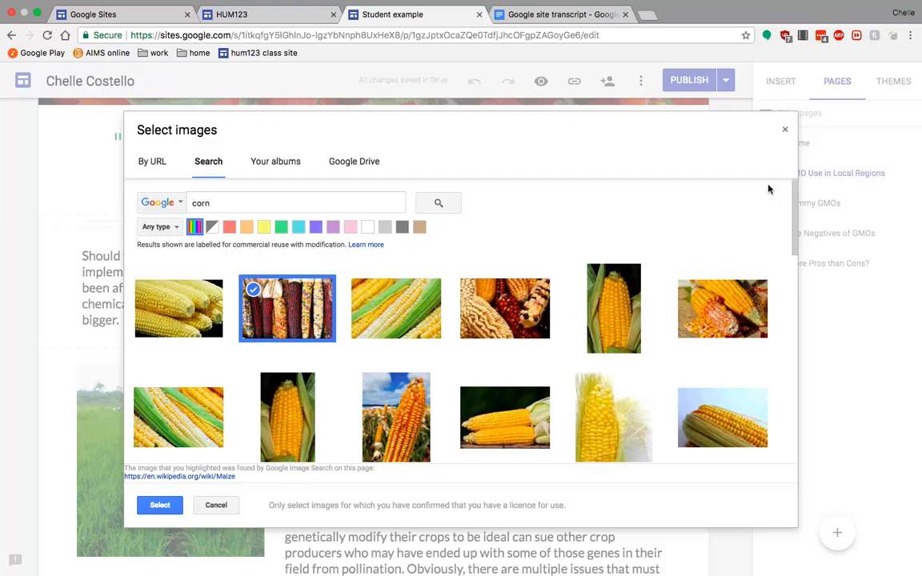
pyautogui.click(784, 130)
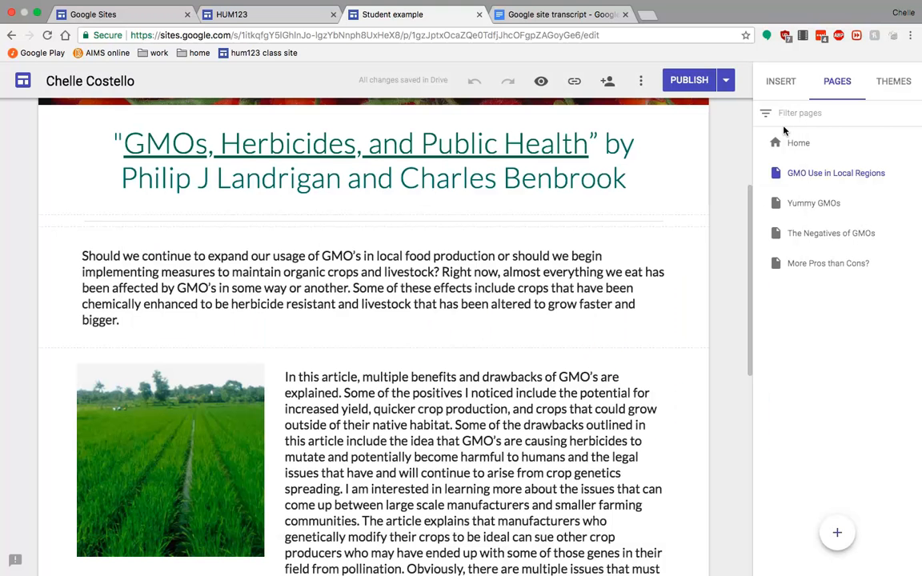
# Step: Examine the GMO Use in Local Regions page's text down to Works Cited and check the link on its article title
pyautogui.click(473, 257)
pyautogui.scroll(-3, 472, 288)
pyautogui.scroll(3, 472, 319)
pyautogui.scroll(-5, 472, 316)
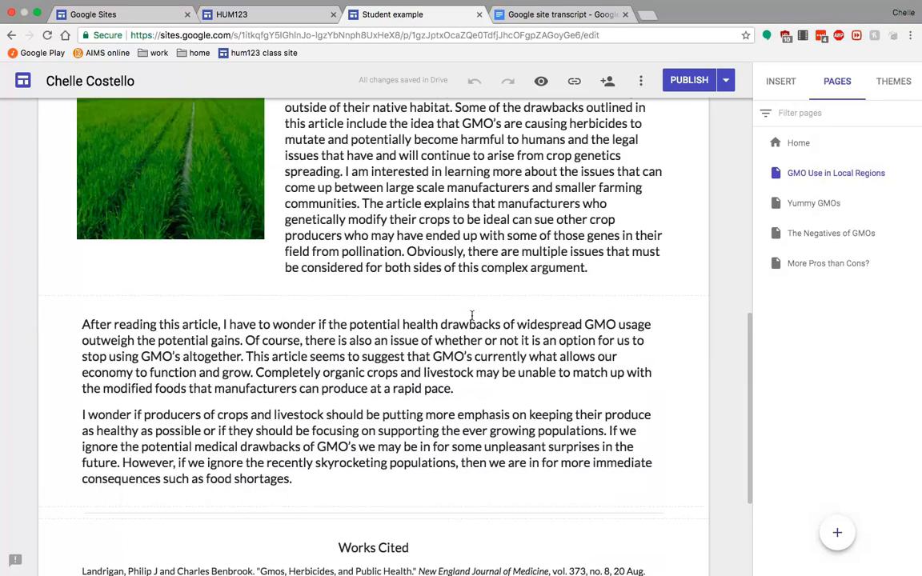
pyautogui.scroll(5, 471, 315)
pyautogui.click(445, 144)
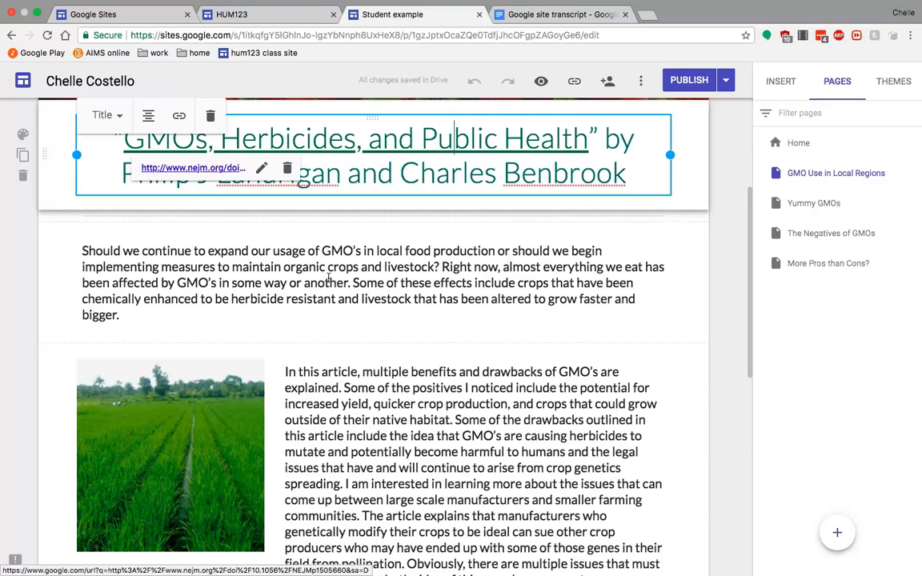
pyautogui.scroll(5, 296, 250)
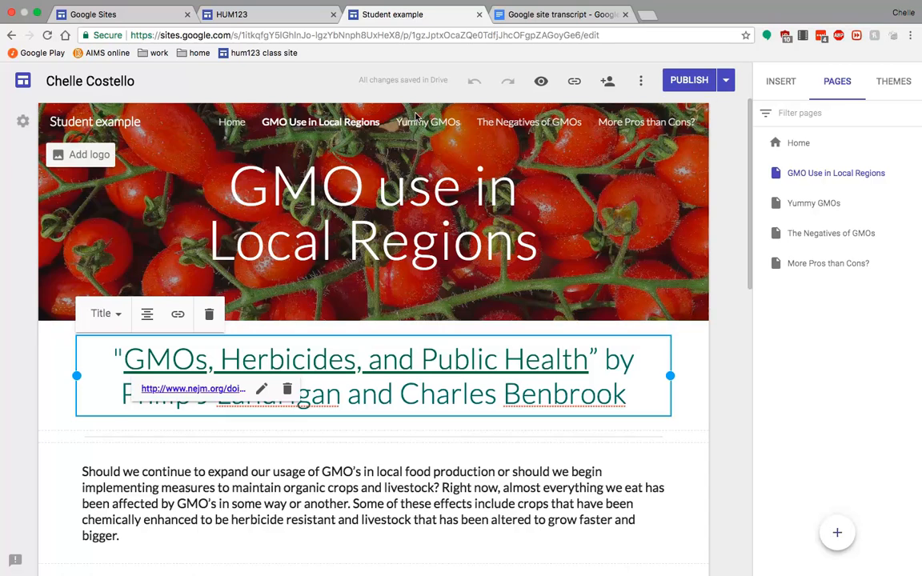
# Step: Open the Yummy GMOs page and examine its embedded video and the elements available for insertion
pyautogui.click(415, 120)
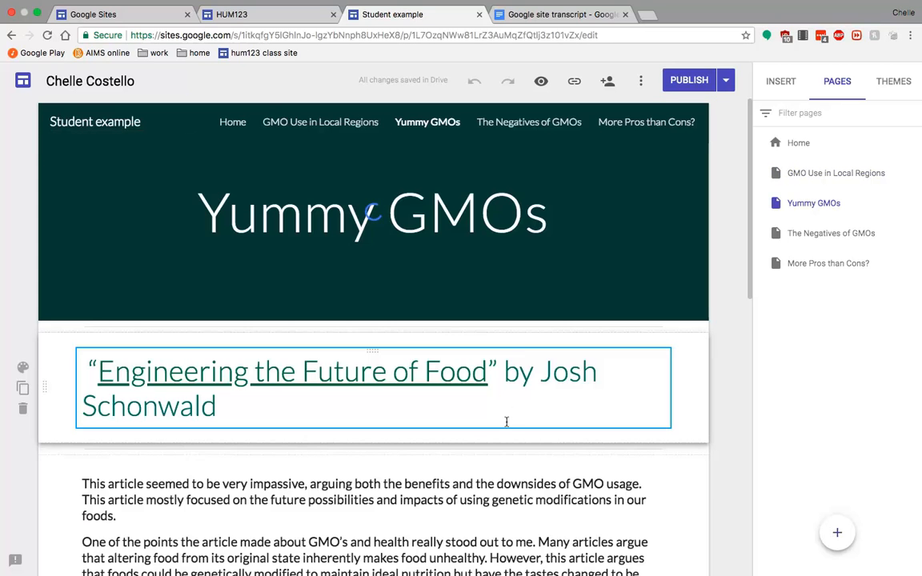
pyautogui.scroll(-10, 506, 438)
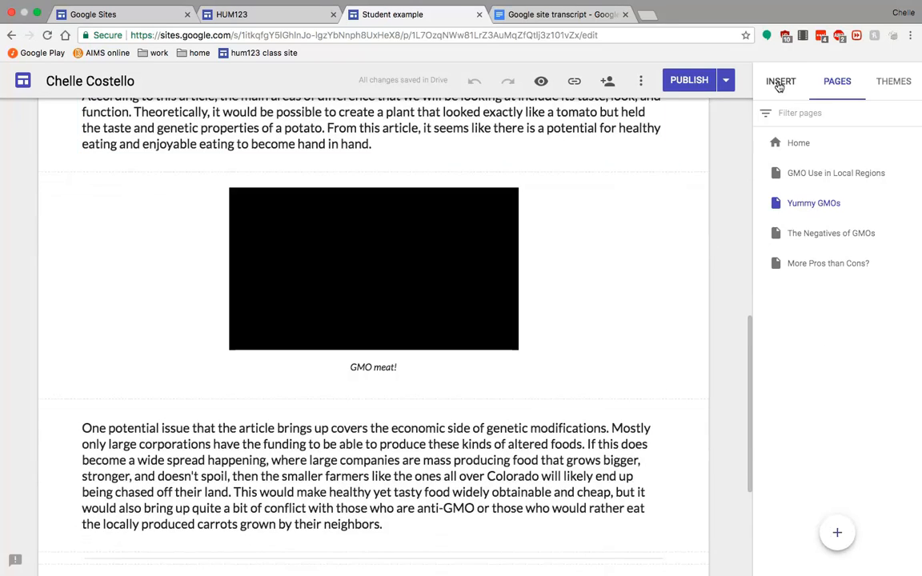
pyautogui.click(779, 85)
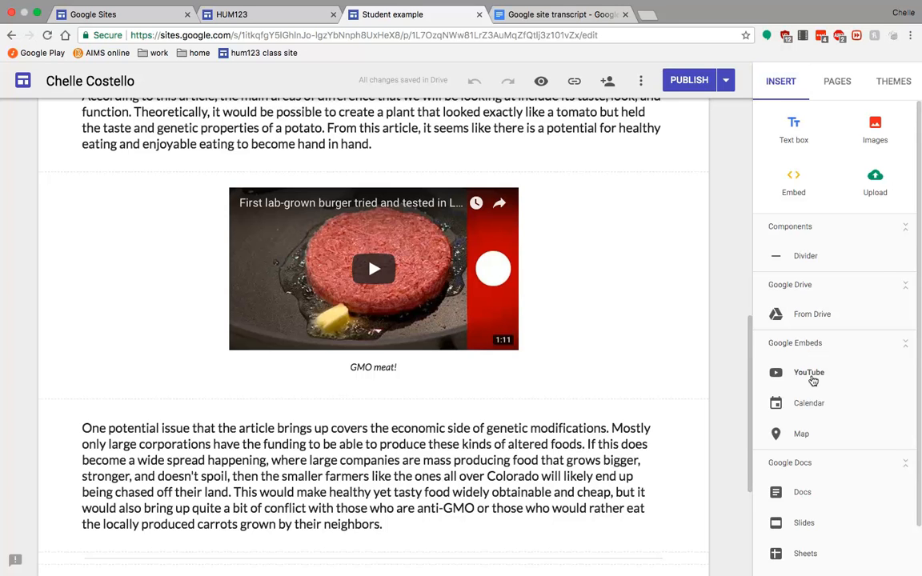
pyautogui.scroll(10, 558, 213)
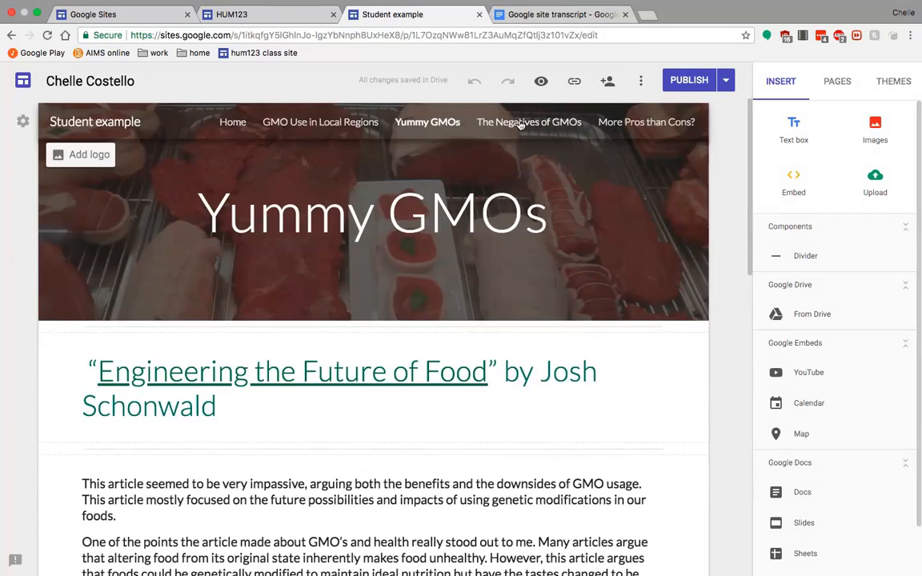
# Step: Open The Negatives of GMOs page and examine its embedded GMO class poll and the Google Docs elements available for insertion
pyautogui.click(520, 124)
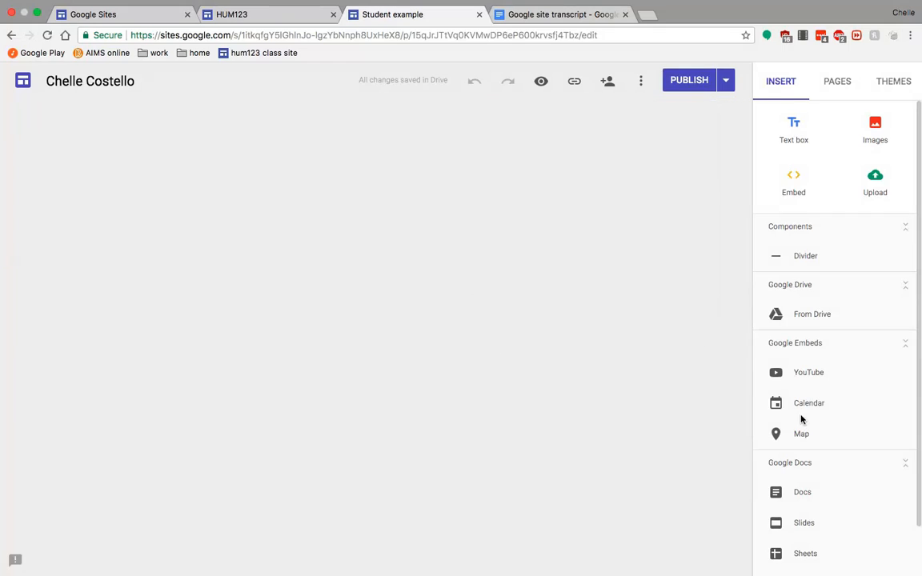
pyautogui.scroll(-2, 801, 420)
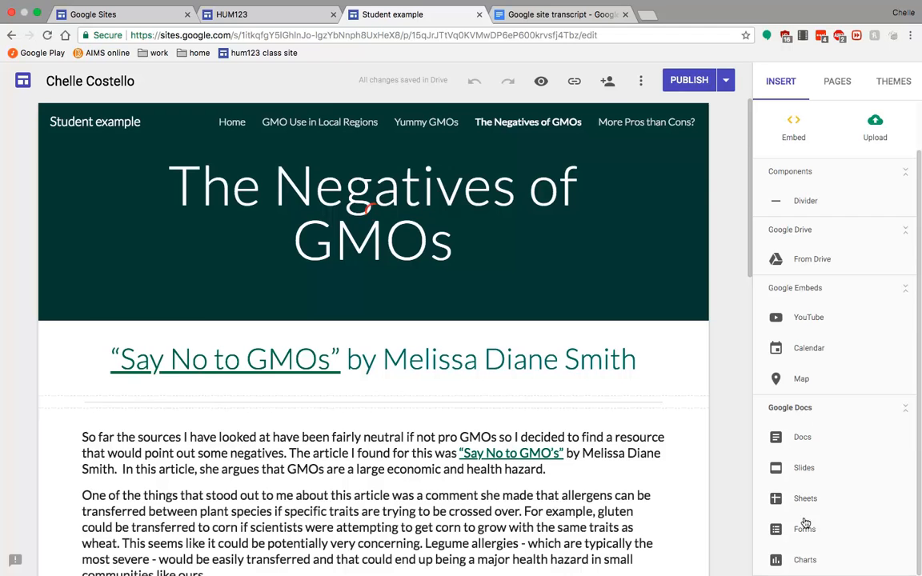
pyautogui.scroll(-5, 592, 336)
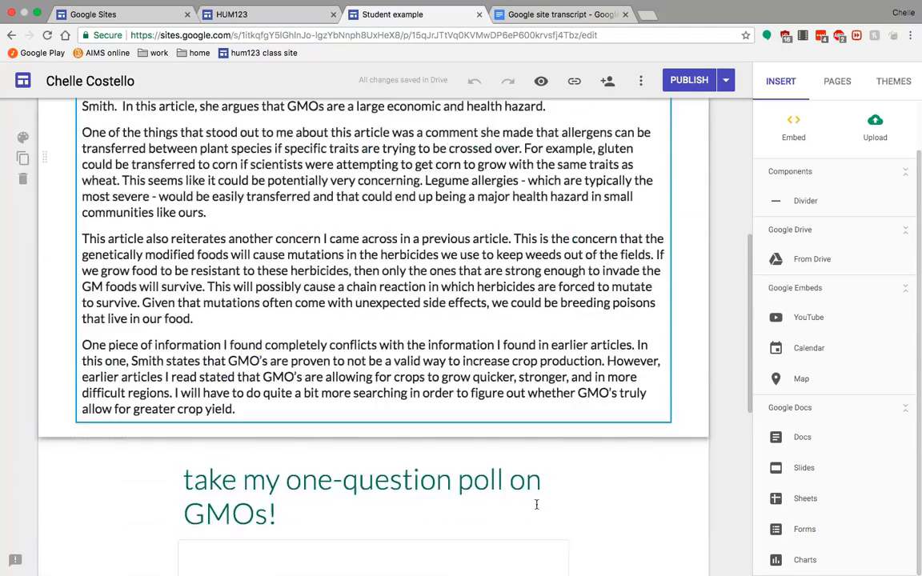
pyautogui.scroll(-4, 536, 505)
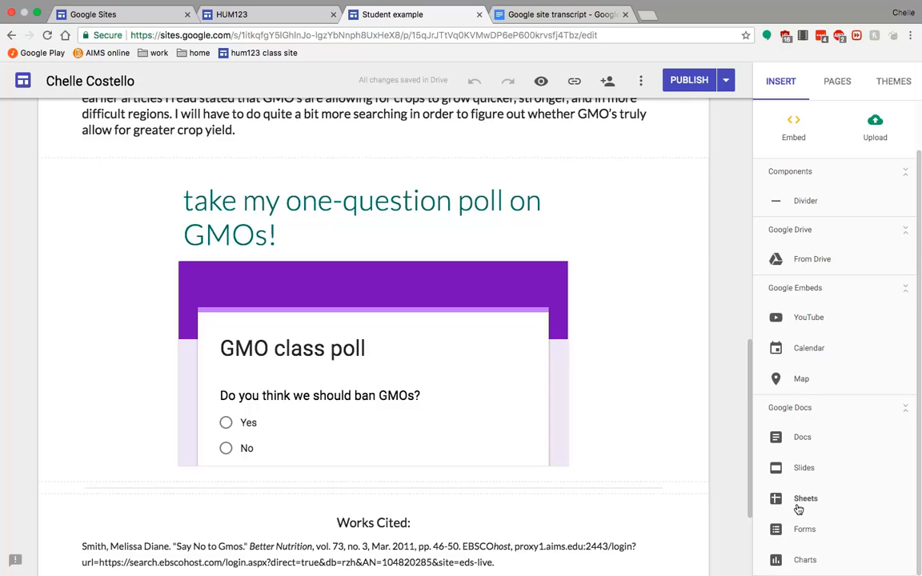
# Step: Switch to the published HUM123 class site, open its Galileo page, and examine the header image and class music section
pyautogui.click(273, 13)
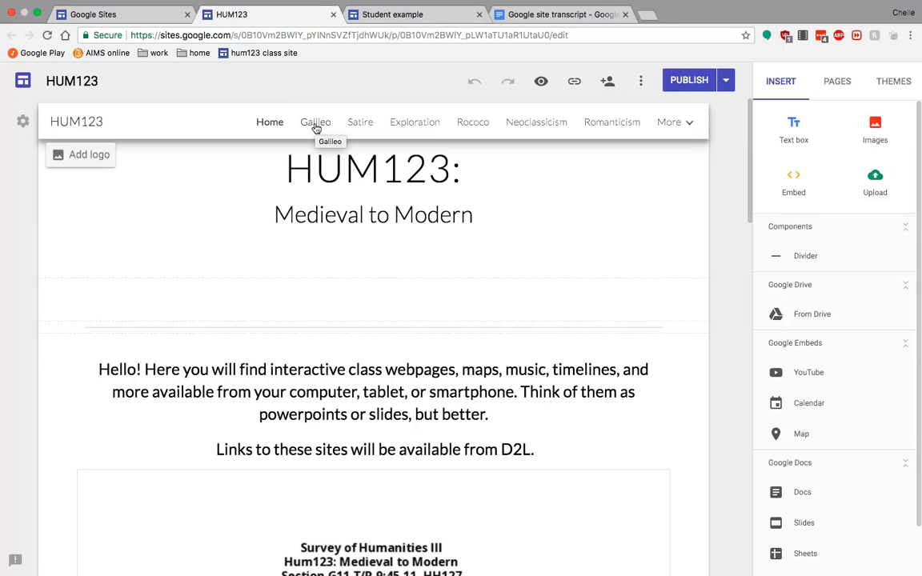
pyautogui.click(283, 53)
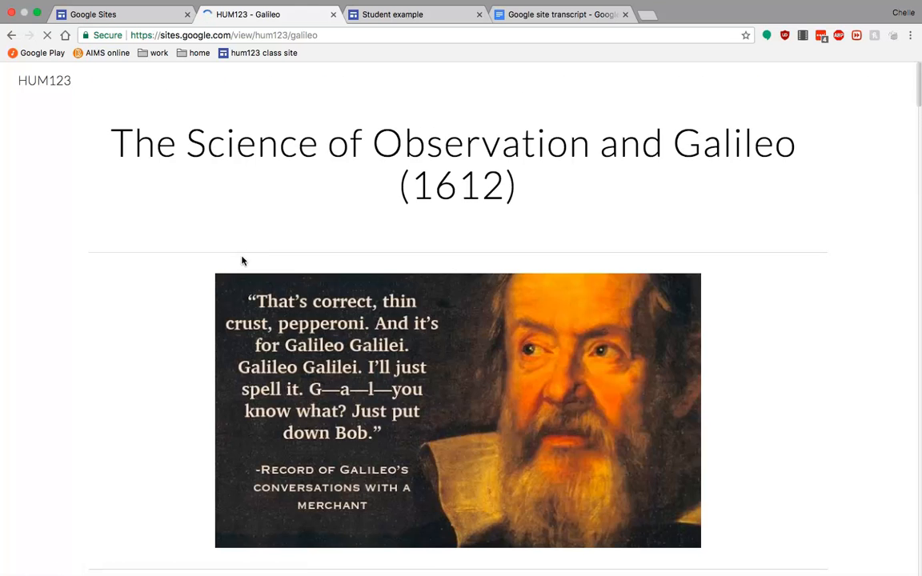
pyautogui.scroll(-5, 183, 305)
pyautogui.scroll(-4, 183, 305)
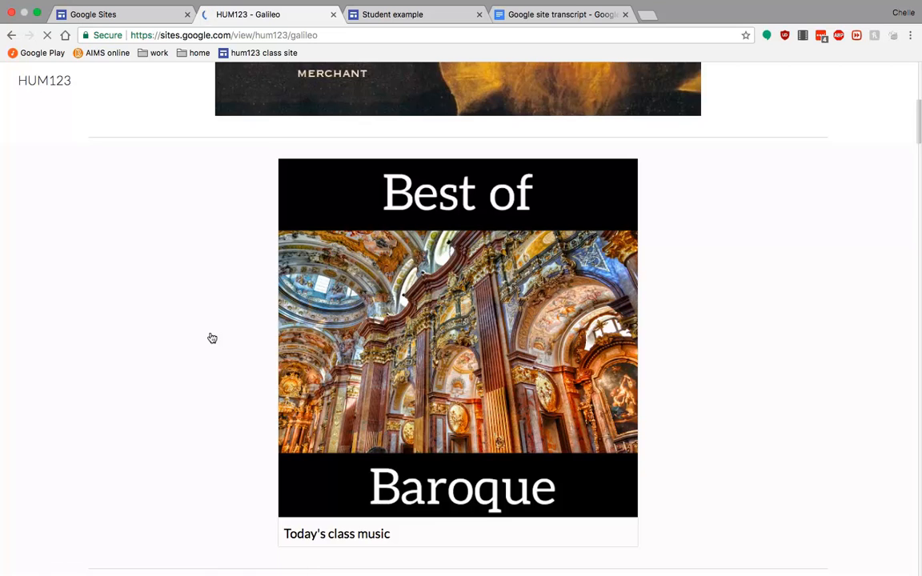
pyautogui.scroll(3, 210, 335)
pyautogui.scroll(-5, 210, 337)
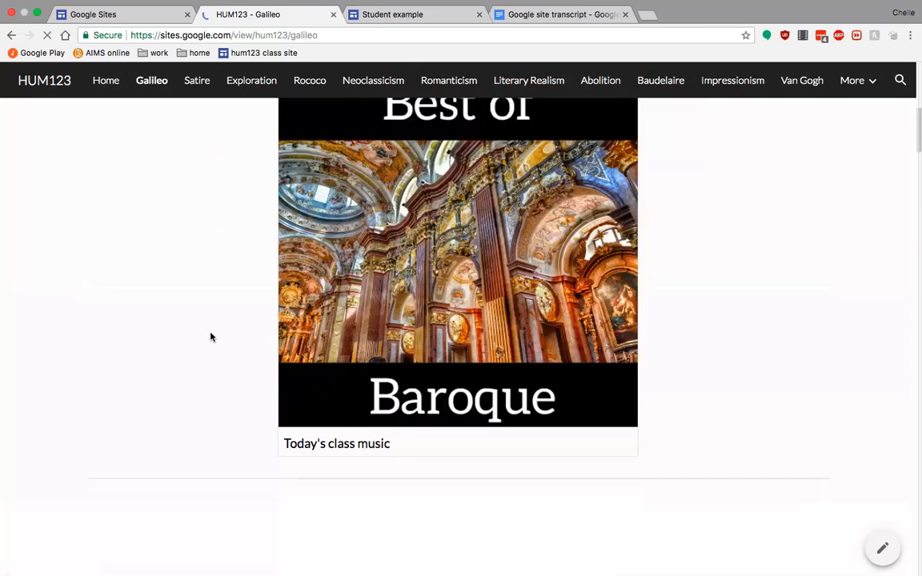
# Step: View the embedded HUM123 map on the Galileo page and show the details of its Tahiti pin
pyautogui.scroll(-5, 211, 338)
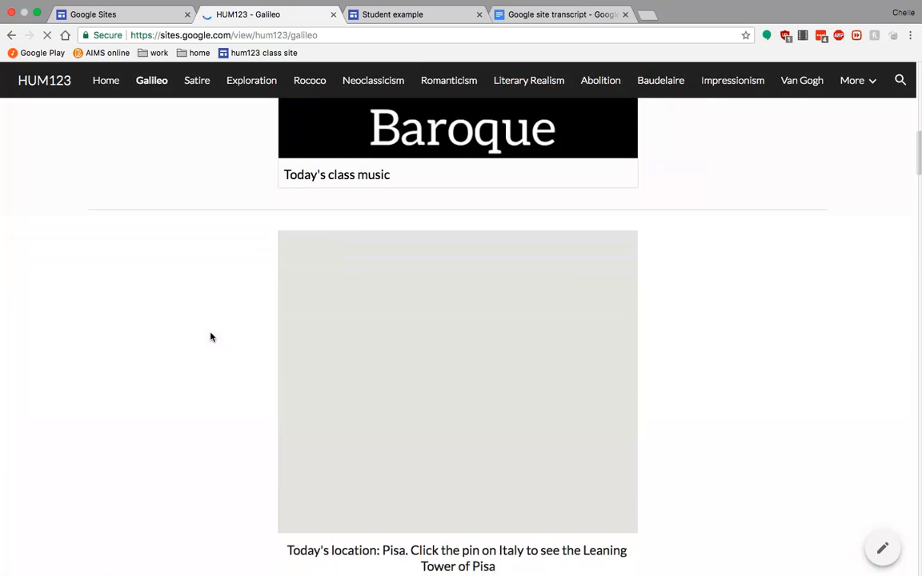
pyautogui.scroll(-2, 210, 337)
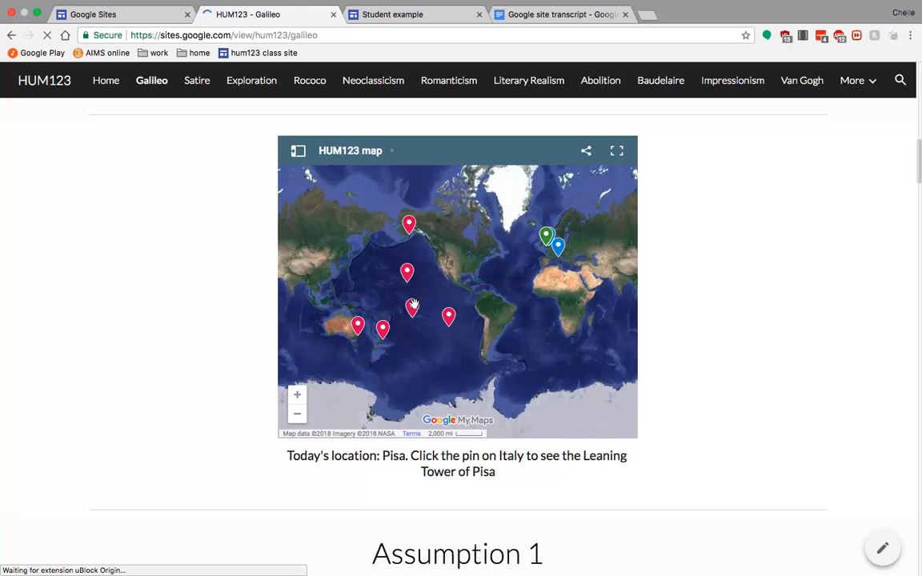
pyautogui.click(414, 311)
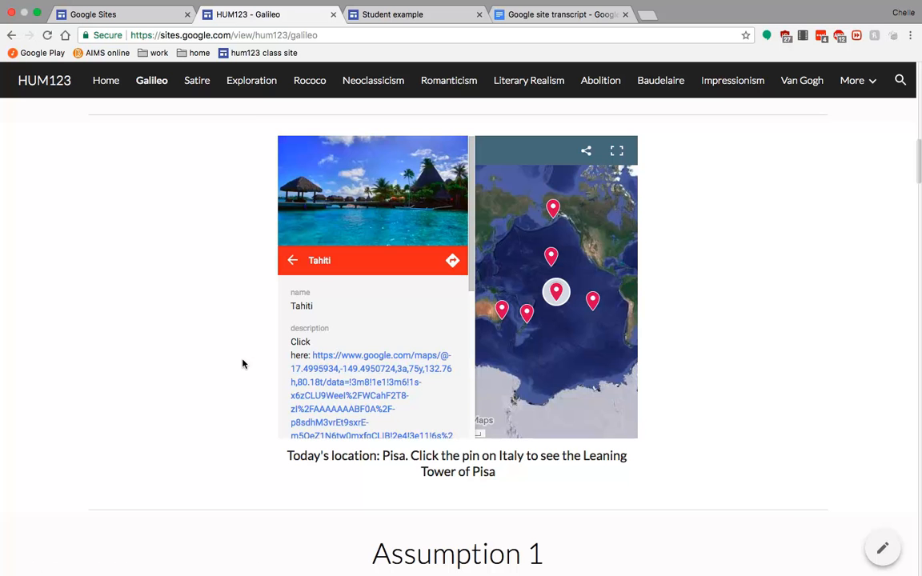
# Step: Read the embedded document under Using Our Senses, open it separately in Google Docs, and view its sharing settings
pyautogui.scroll(-8, 242, 365)
pyautogui.scroll(-10, 126, 413)
pyautogui.scroll(-5, 294, 390)
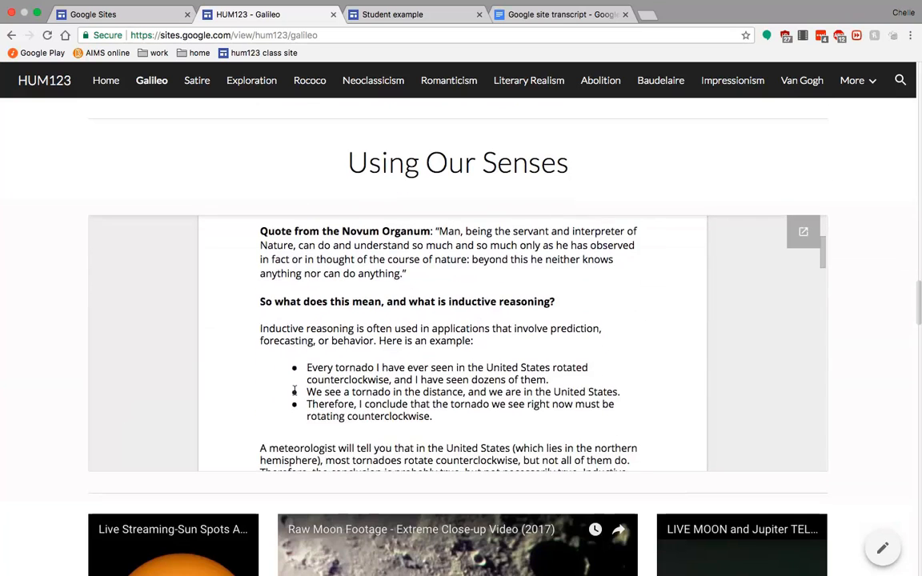
pyautogui.scroll(-6, 293, 390)
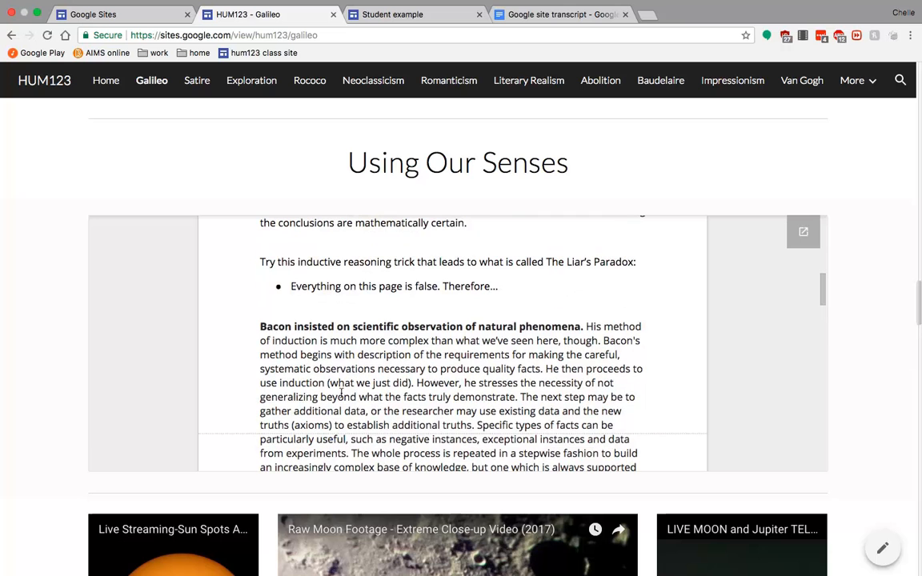
pyautogui.click(803, 233)
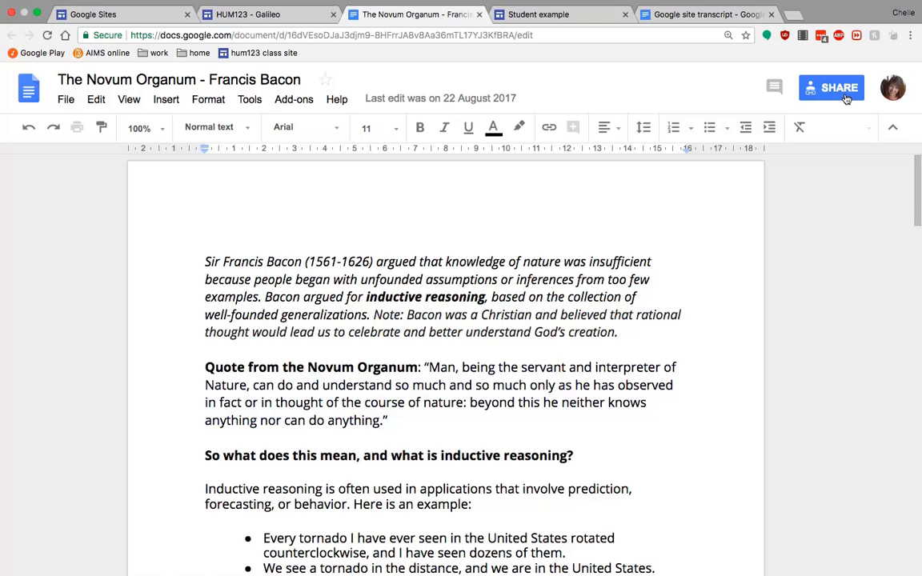
pyautogui.click(846, 96)
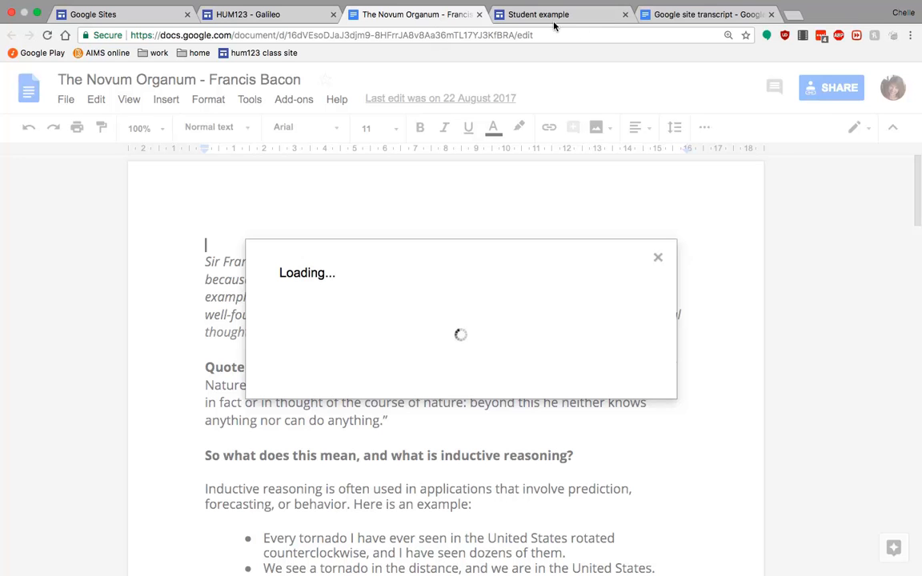
# Step: Close the Student example site and return to the Galileo page to view the embedded videos below the document
pyautogui.click(626, 14)
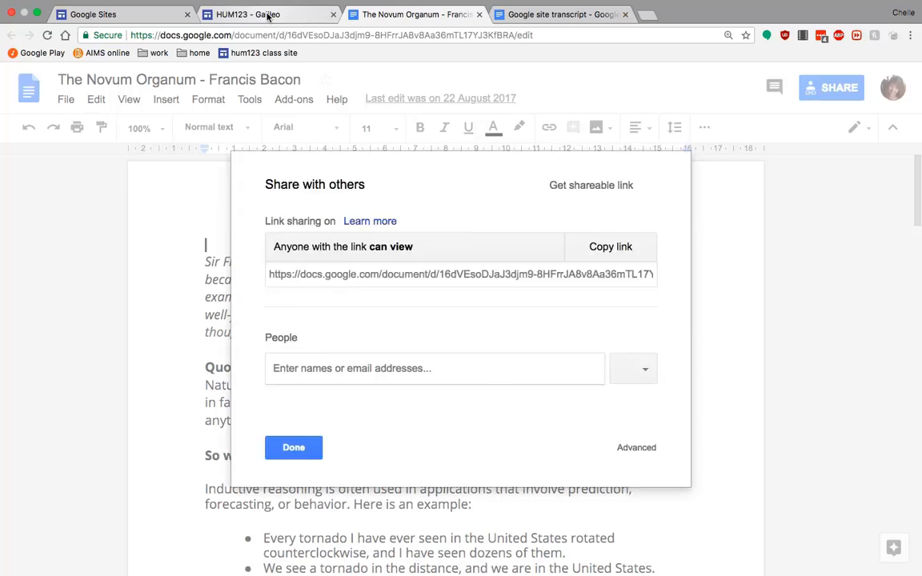
pyautogui.click(268, 15)
pyautogui.scroll(-5, 71, 335)
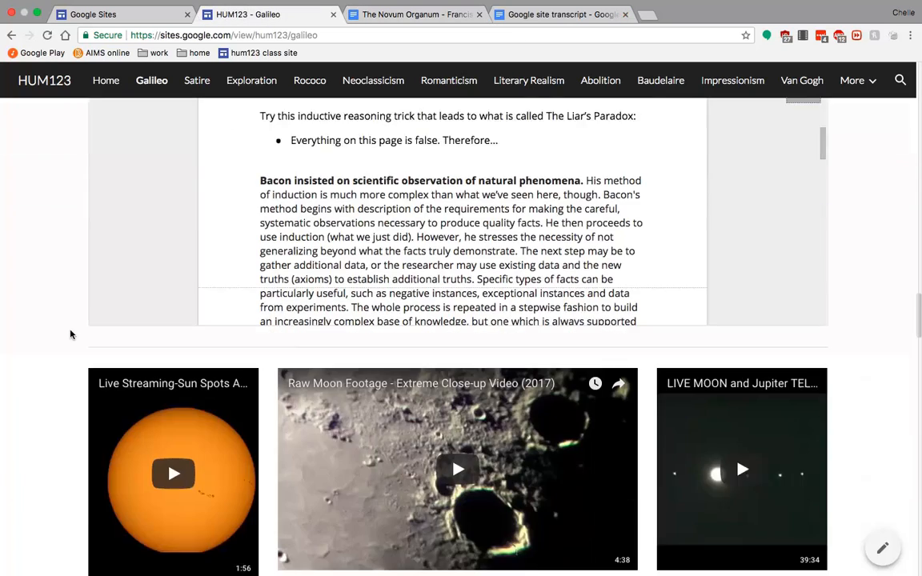
pyautogui.scroll(20, 71, 335)
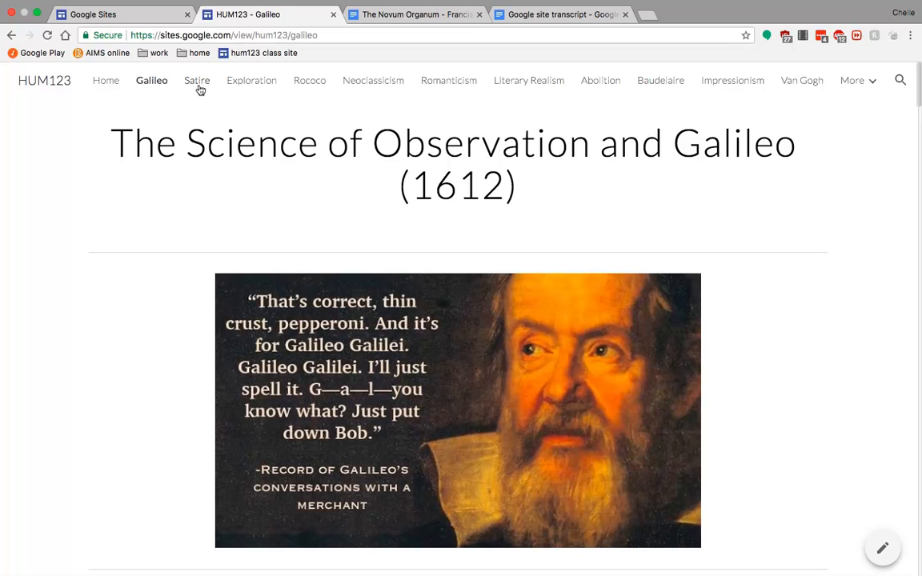
# Step: Open the Satire page, examine its content down to the embedded Satire slideshow, and advance the slideshow to slide 2
pyautogui.click(199, 88)
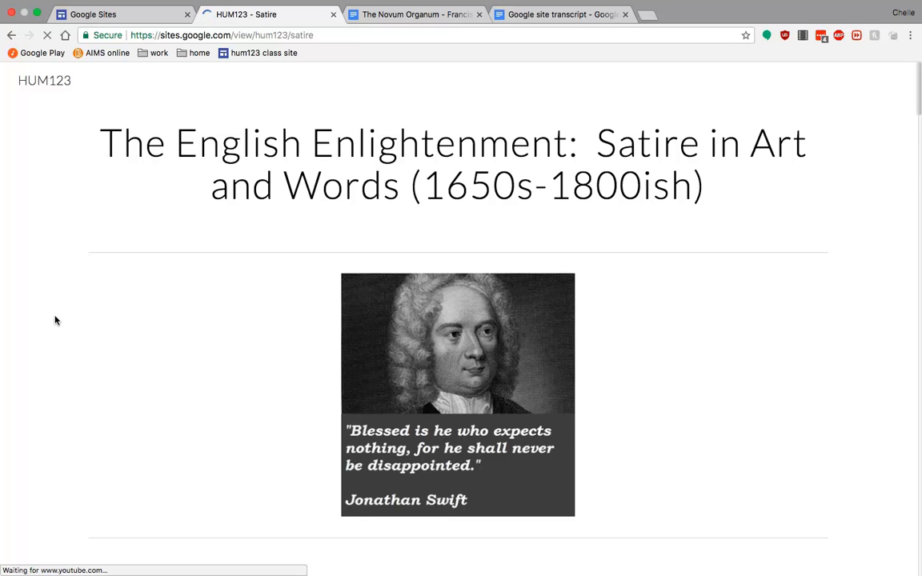
pyautogui.scroll(-5, 104, 362)
pyautogui.scroll(-15, 104, 362)
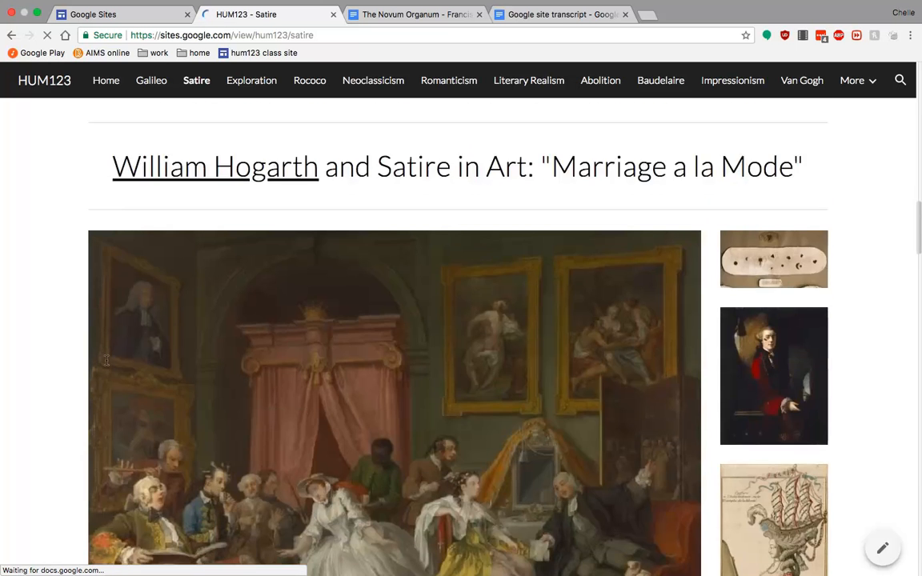
pyautogui.scroll(-5, 106, 360)
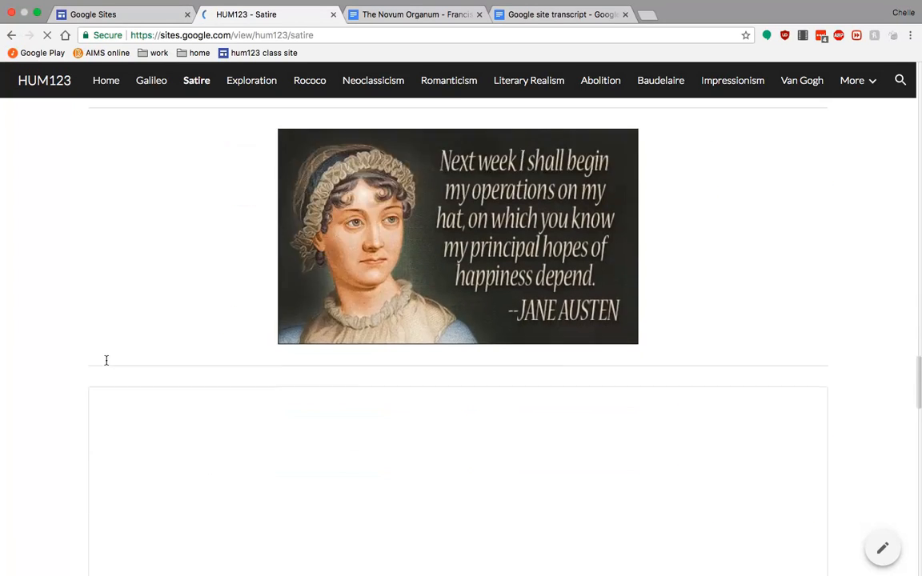
pyautogui.scroll(-4, 62, 437)
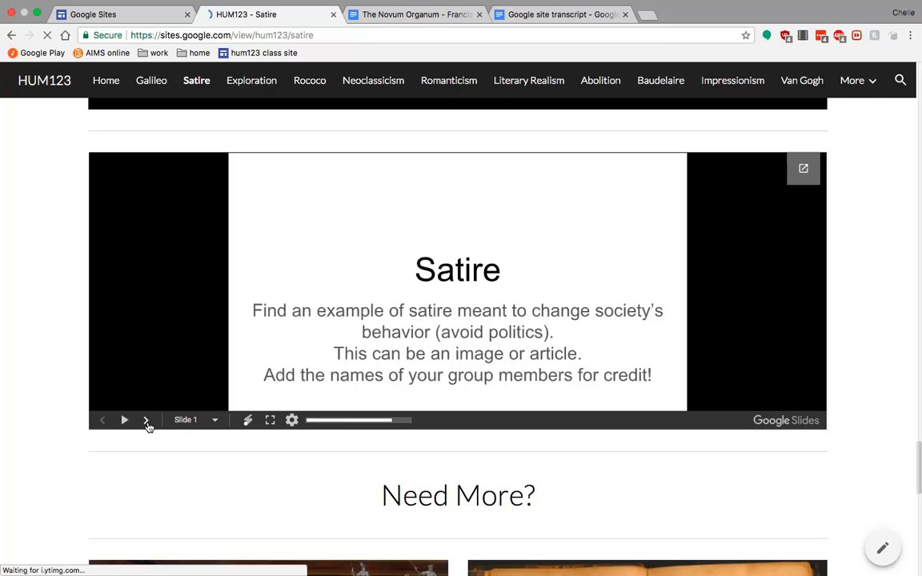
pyautogui.click(147, 420)
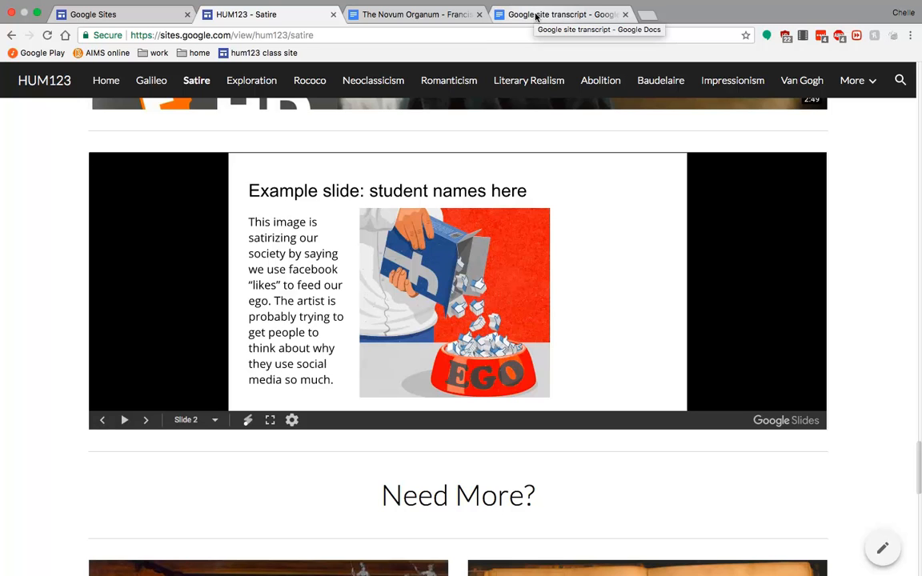
# Step: Switch to the Google site transcript document and view the links to the student example and class sites
pyautogui.click(538, 15)
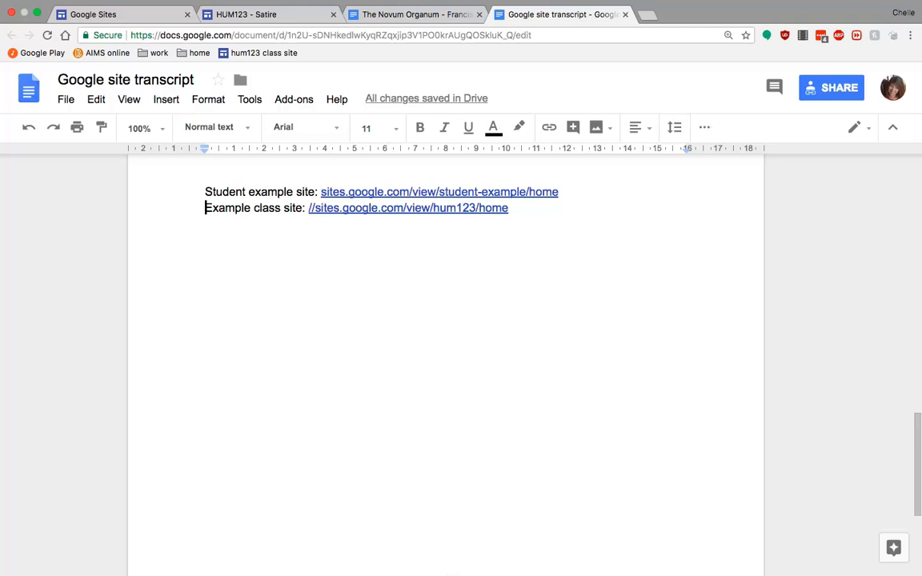
pyautogui.moveTo(450, 571)
pyautogui.click(539, 549)
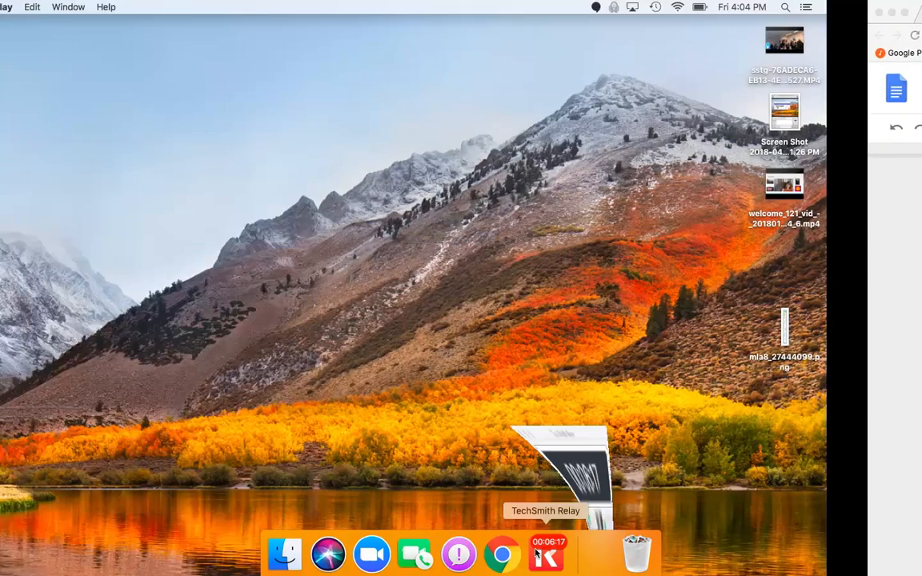